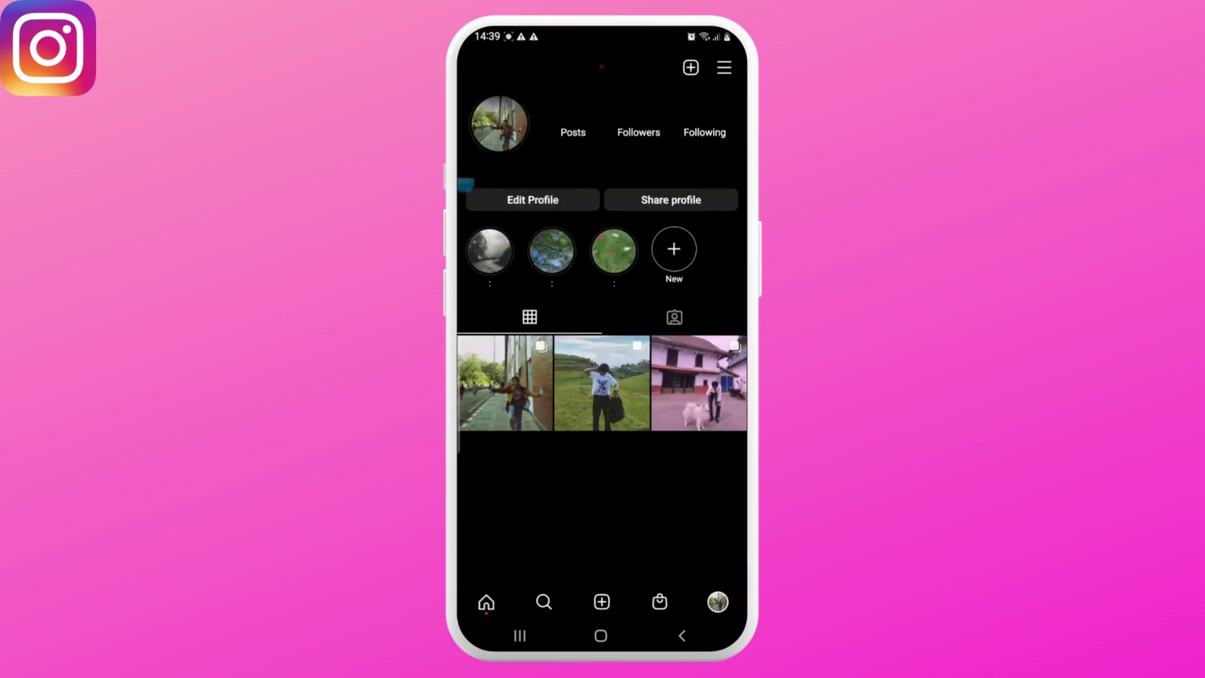
Reach Account settings from the profile menu to start the professional account switch.
left_click(724, 67)
left_click(514, 330)
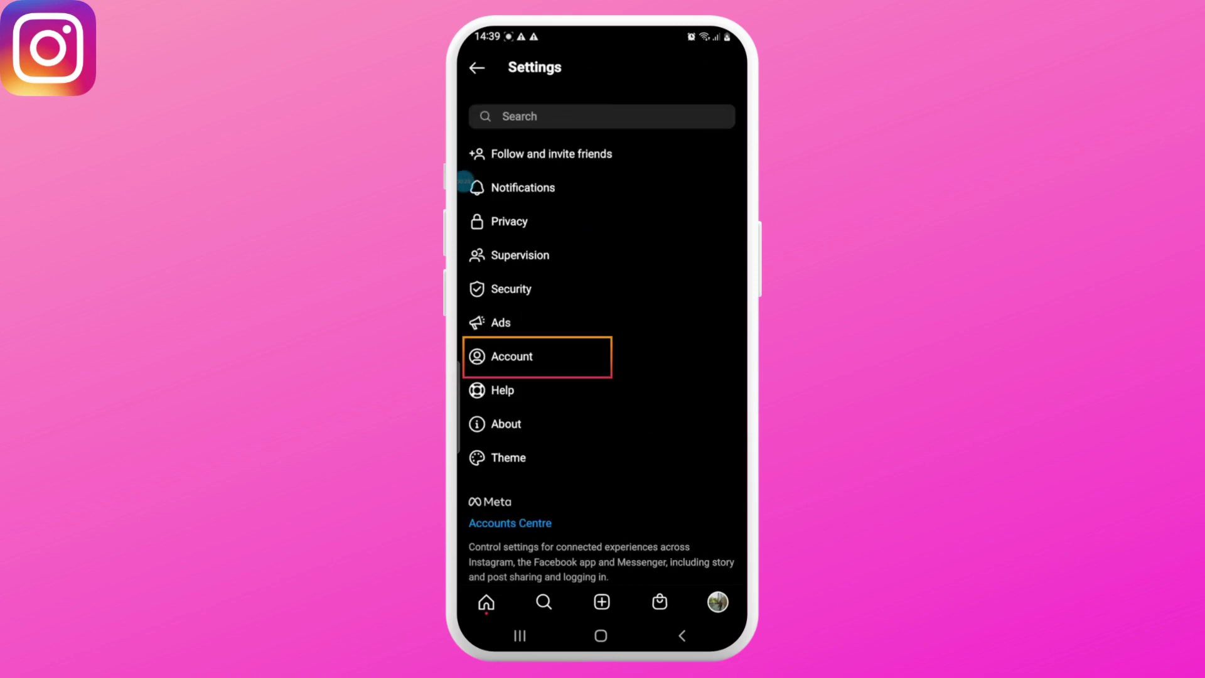
left_click(512, 356)
scroll(465, 181, "down", 3)
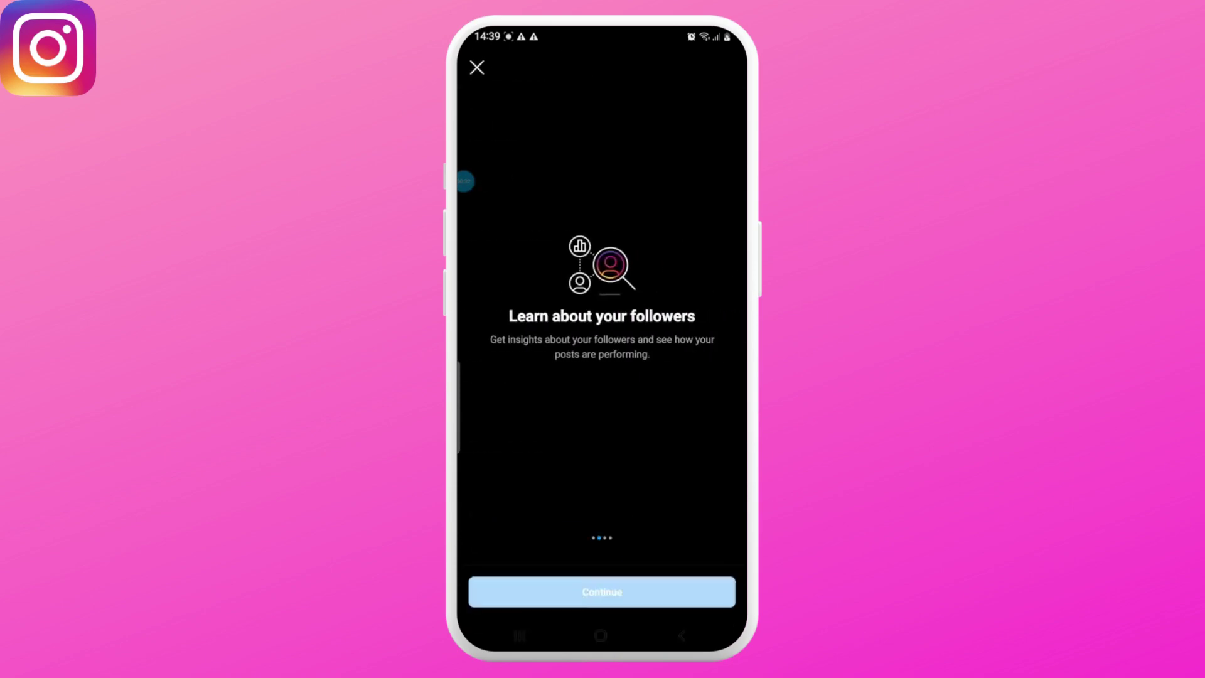
left_click(602, 591)
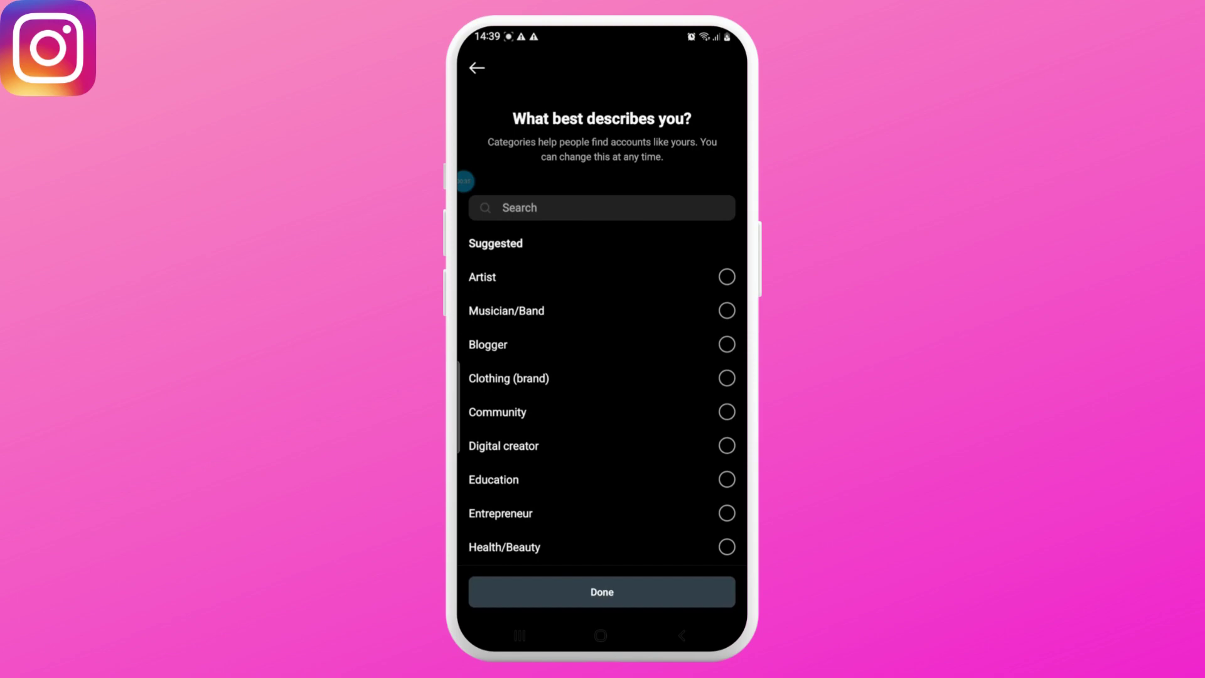
Pass the intro and set the account category to Personal blog via category search.
left_click(601, 207)
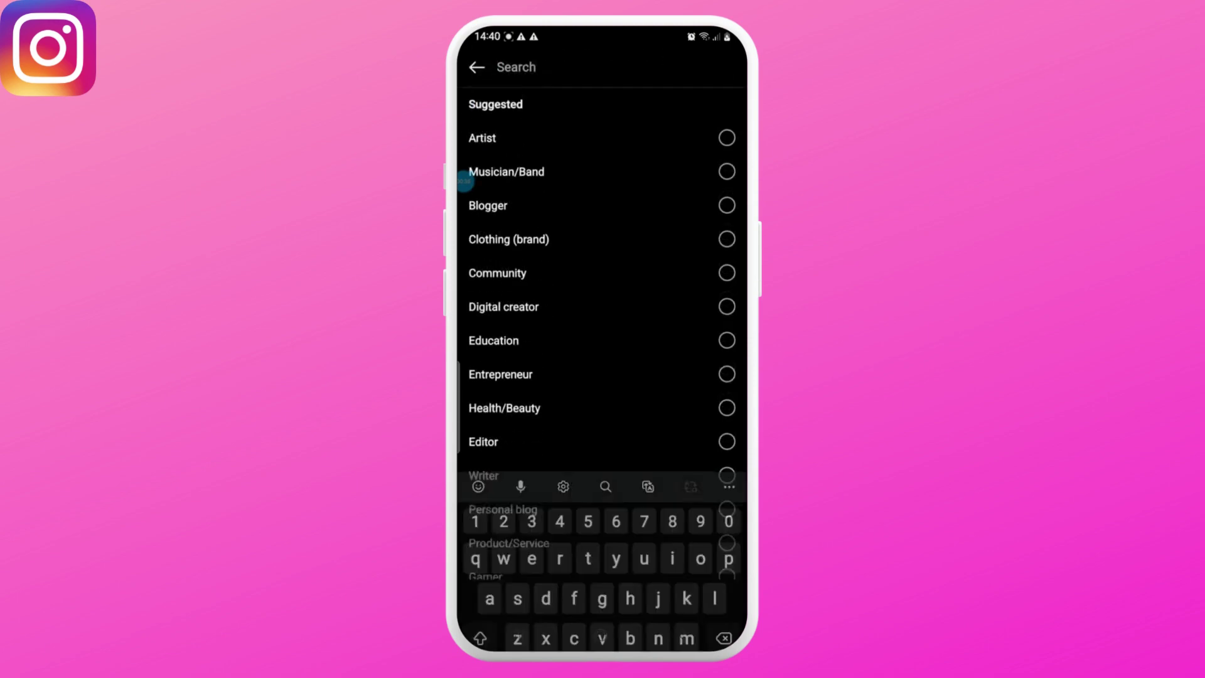
type("per")
left_click(509, 138)
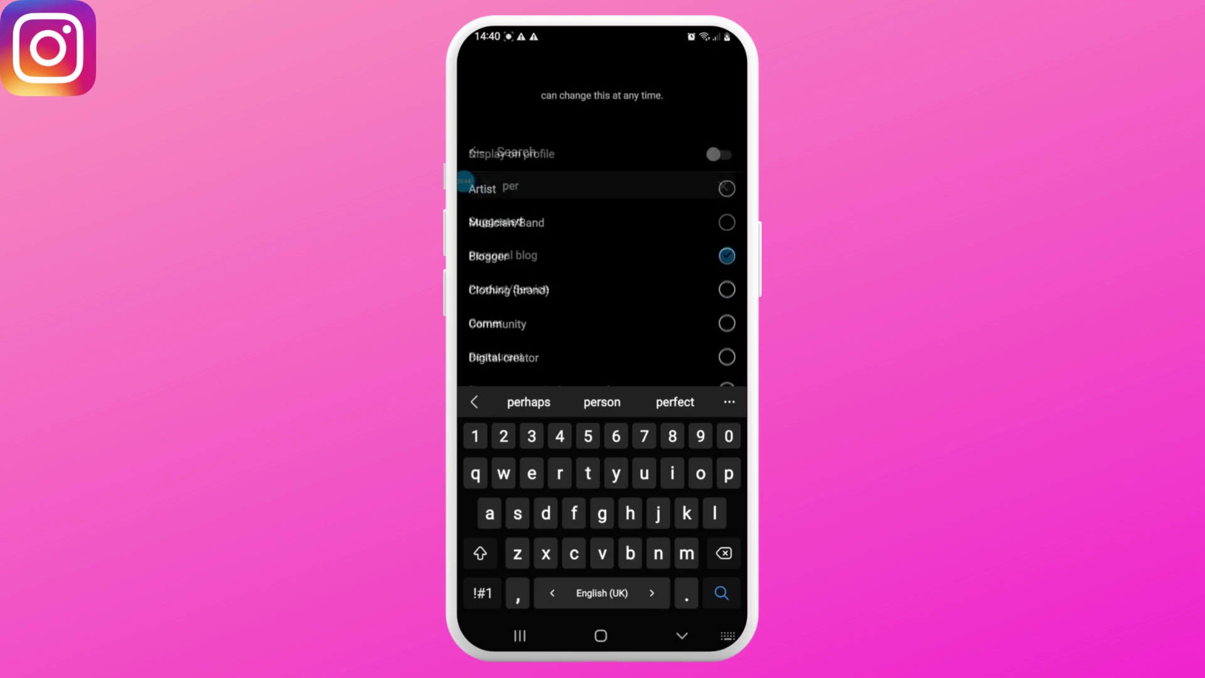
left_click(602, 592)
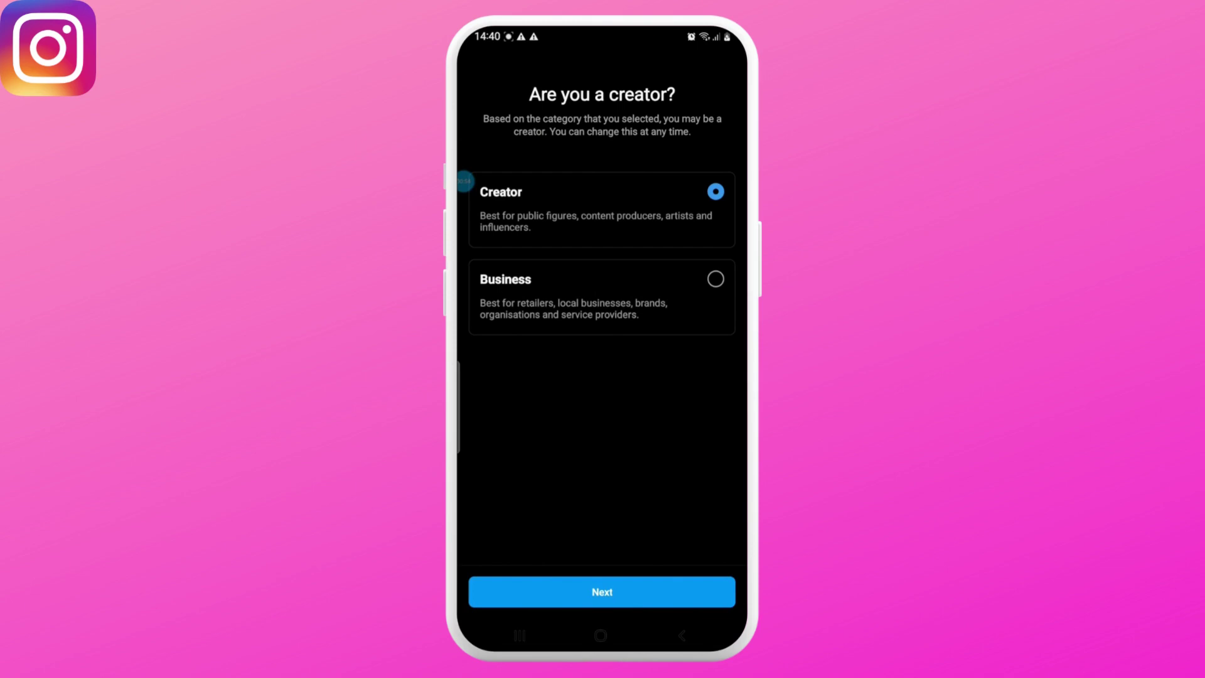
Complete setup as a Creator account, dismiss the checklist, and start a new post.
left_click(602, 591)
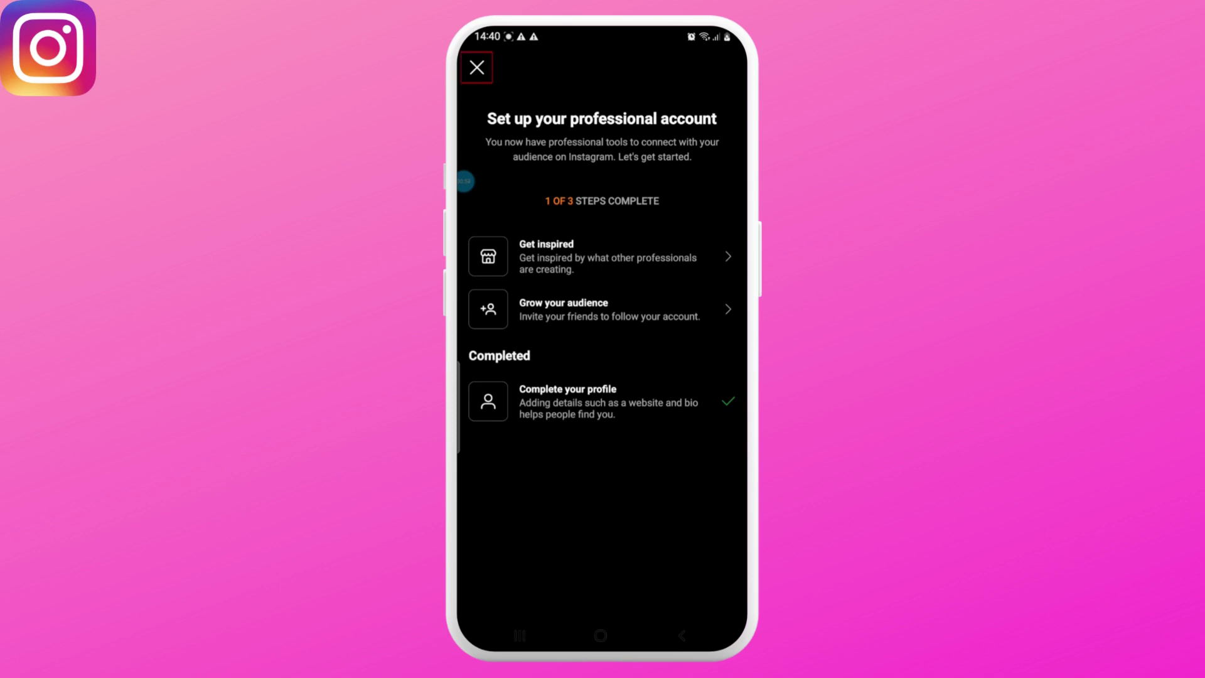
left_click(477, 67)
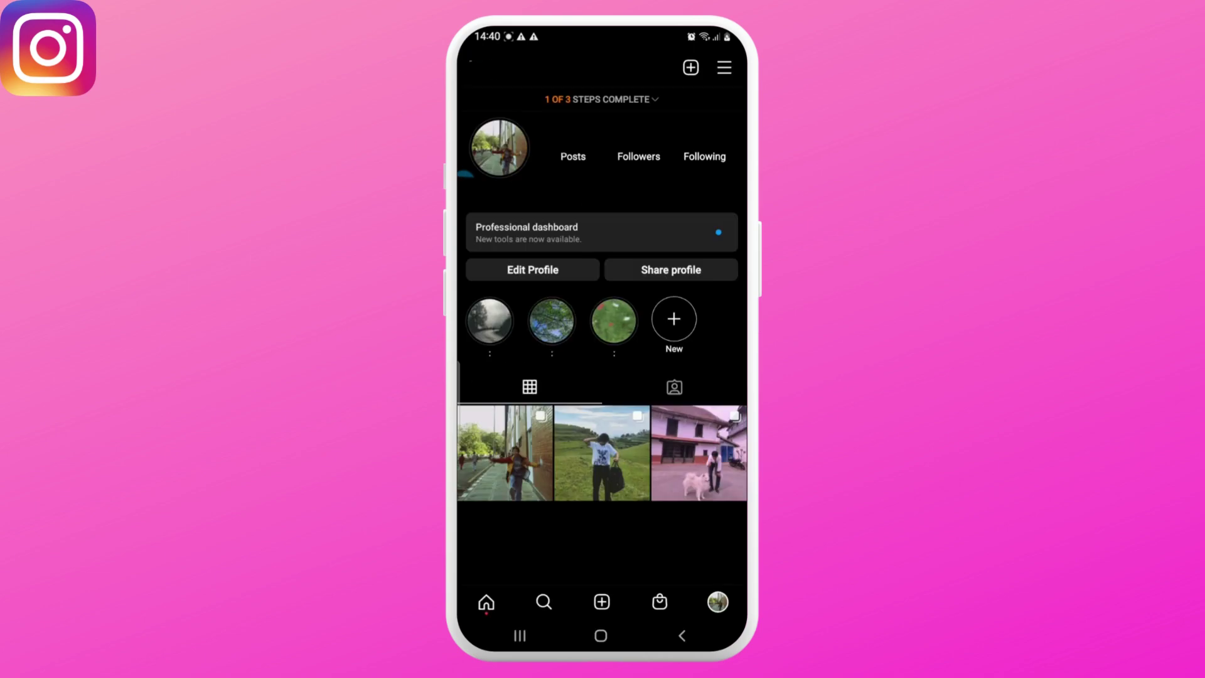
left_click_drag(464, 175, 734, 180)
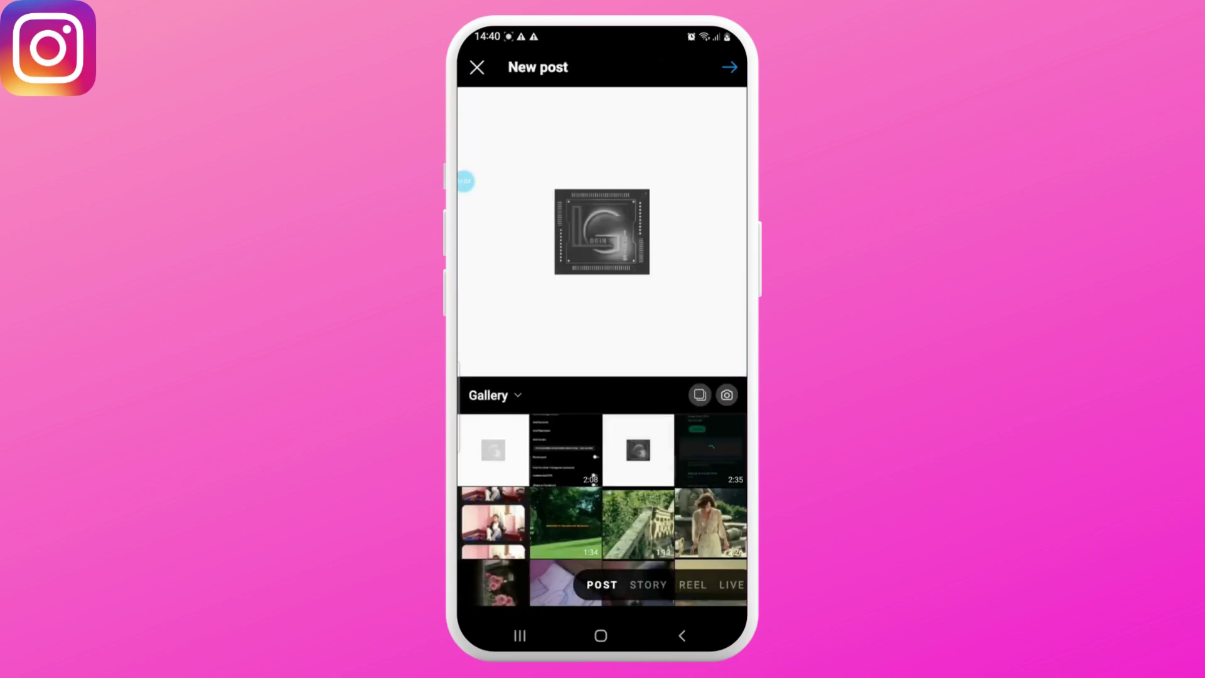
Apply the Lark filter to the photo and invite a collaborator through Tag people.
left_click(730, 67)
left_click_drag(678, 489, 527, 488)
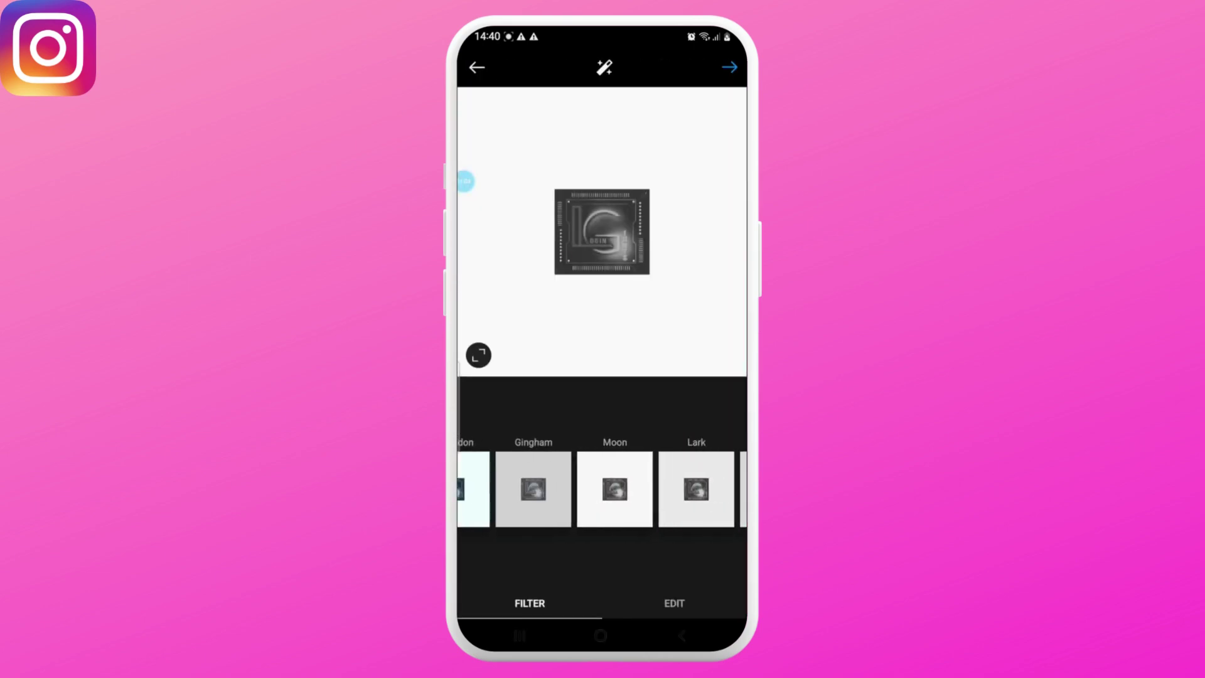
left_click(624, 488)
left_click(730, 67)
left_click(496, 157)
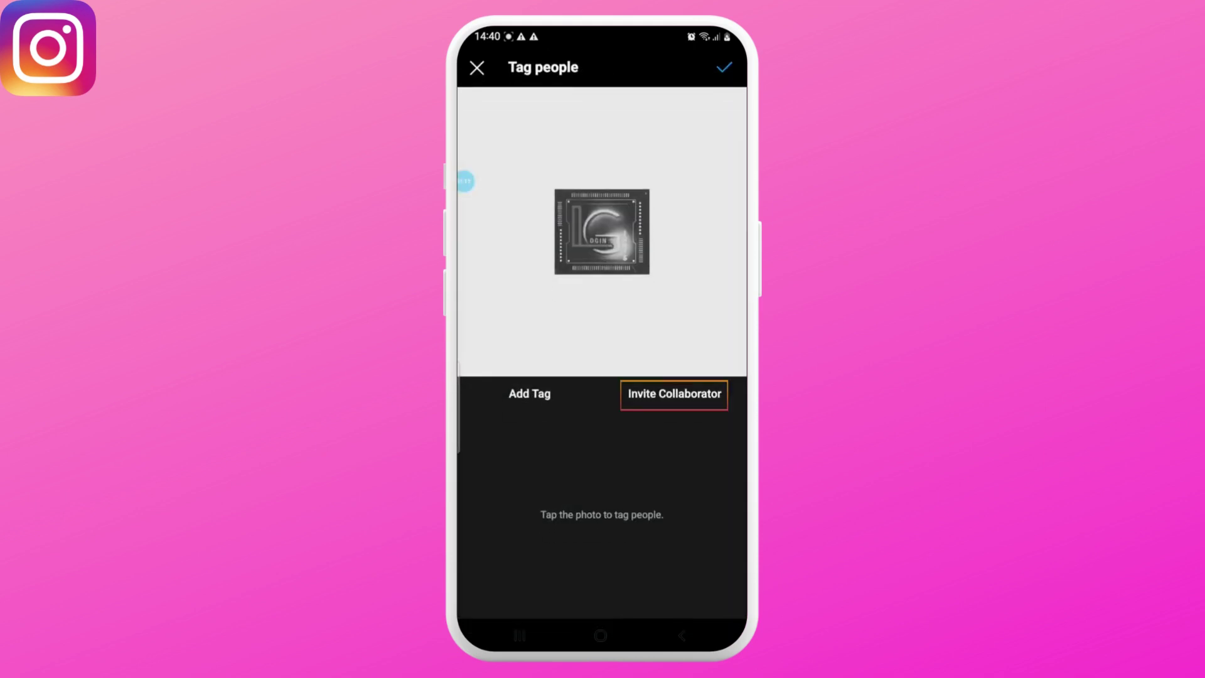
left_click(674, 393)
type("lim")
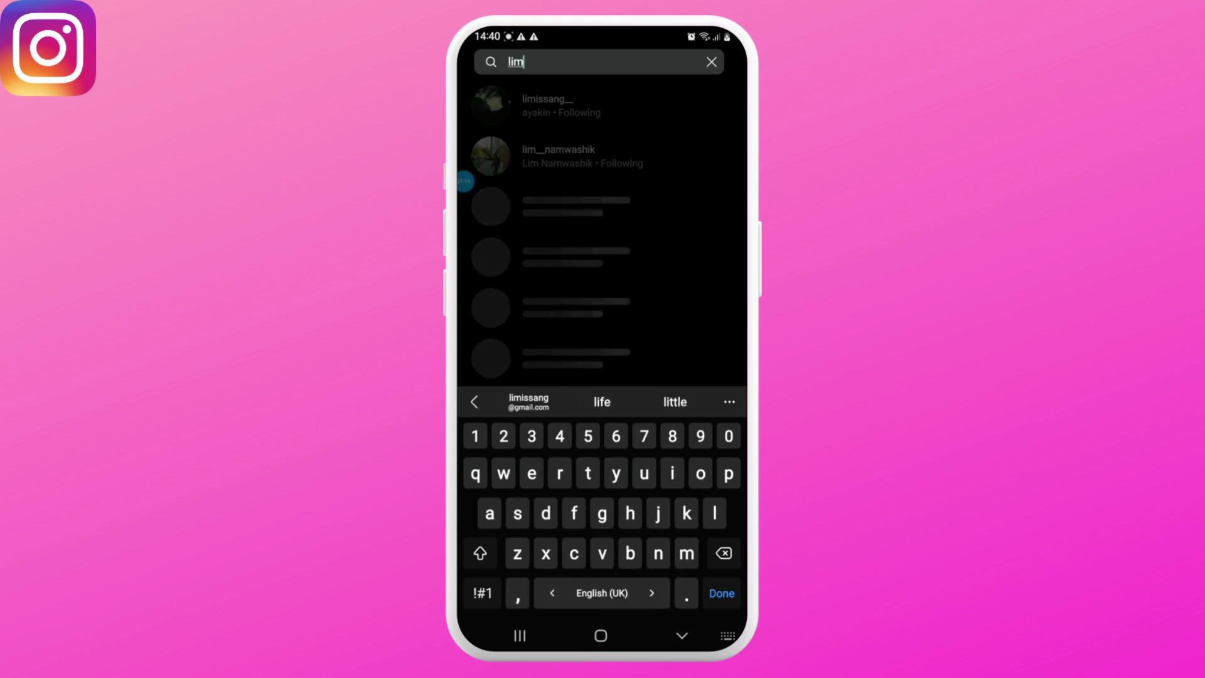
left_click(556, 105)
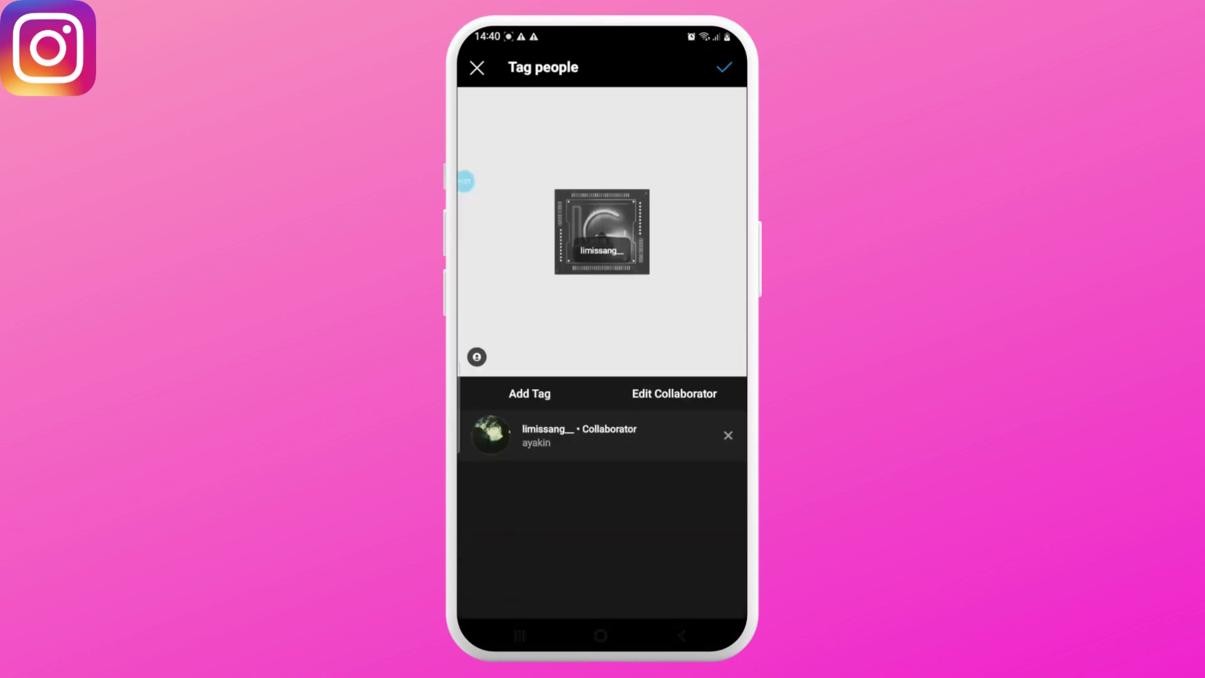
left_click(725, 66)
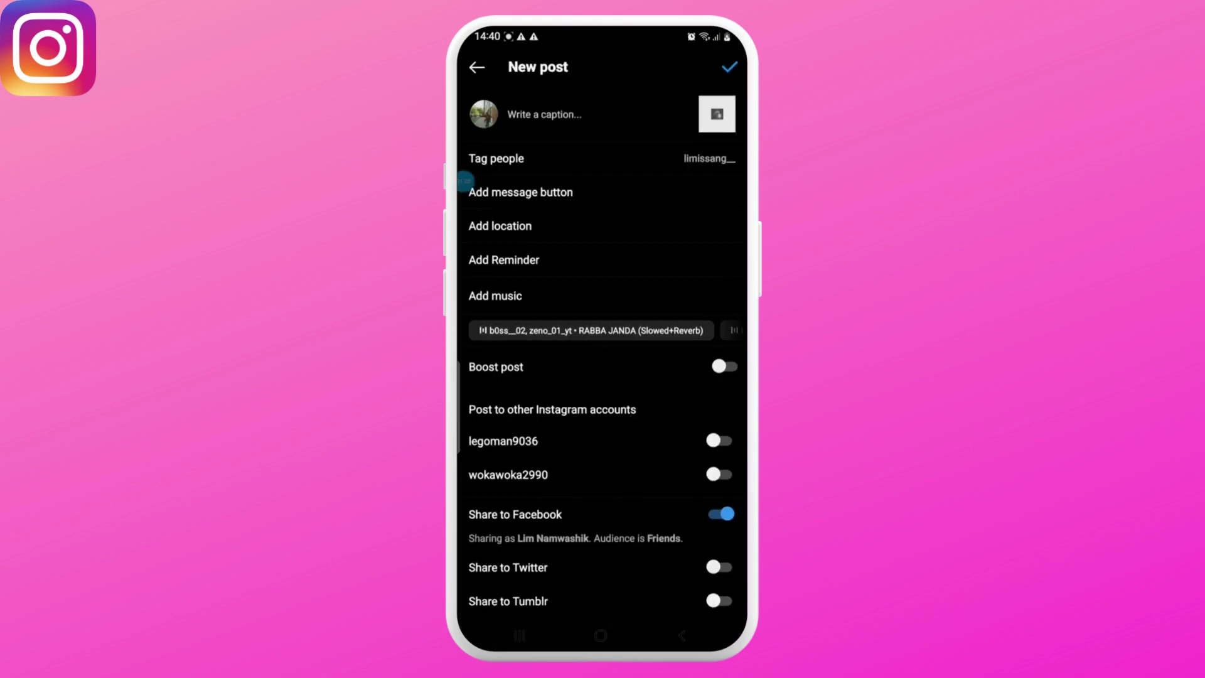